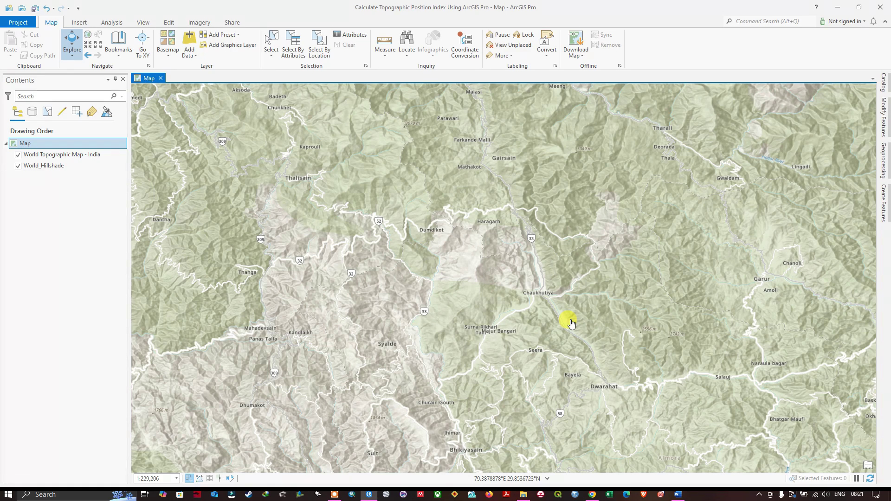
Switch to Word to read the Topographic Position Index introduction and value interpretation, and return to ArcGIS Pro
key(alt+Tab)
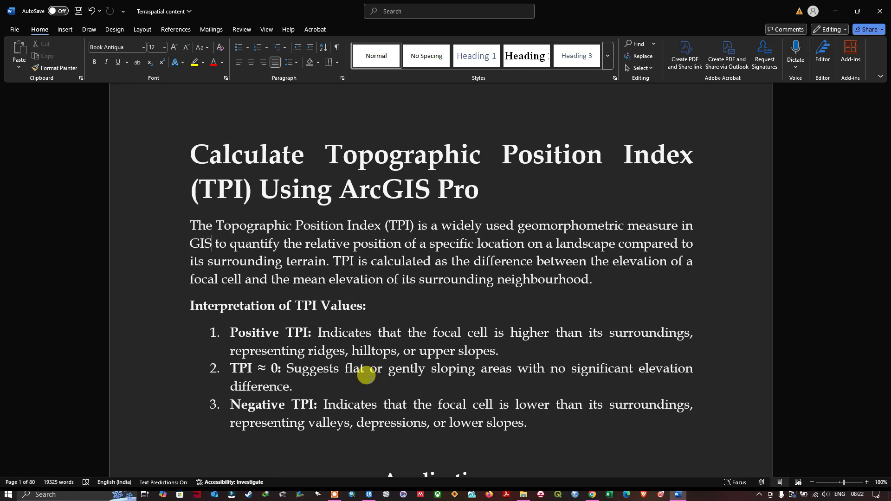
key(alt+Tab)
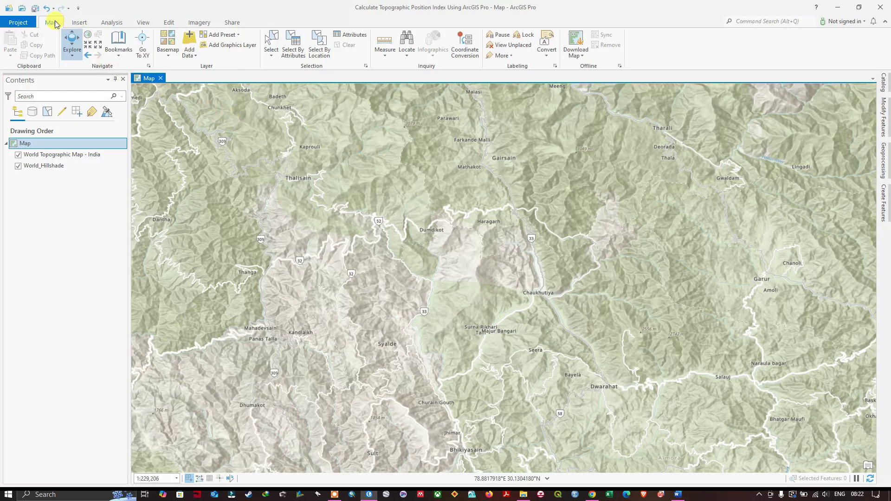
Add the DEM.tif raster from the project's DEM folder to the map
click(191, 60)
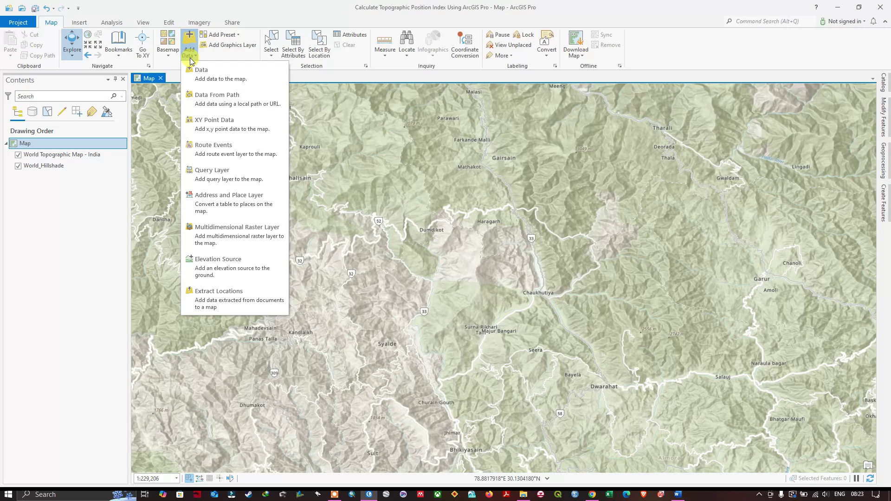
click(226, 81)
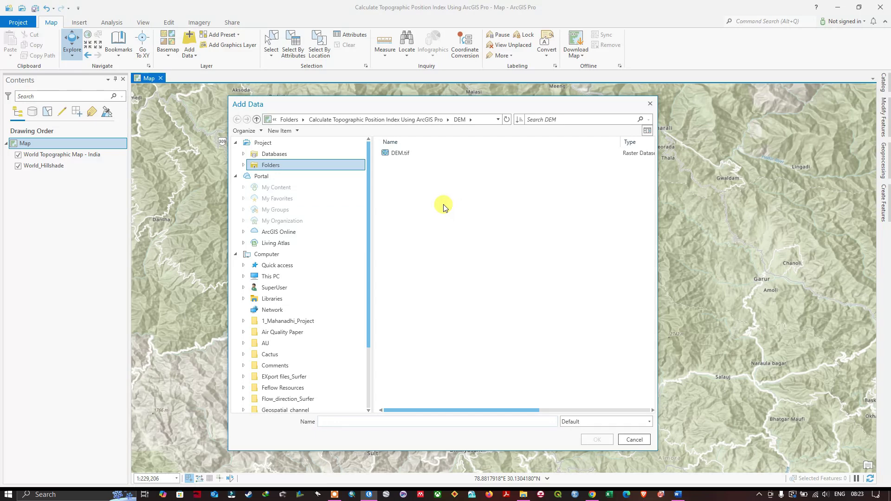
click(403, 161)
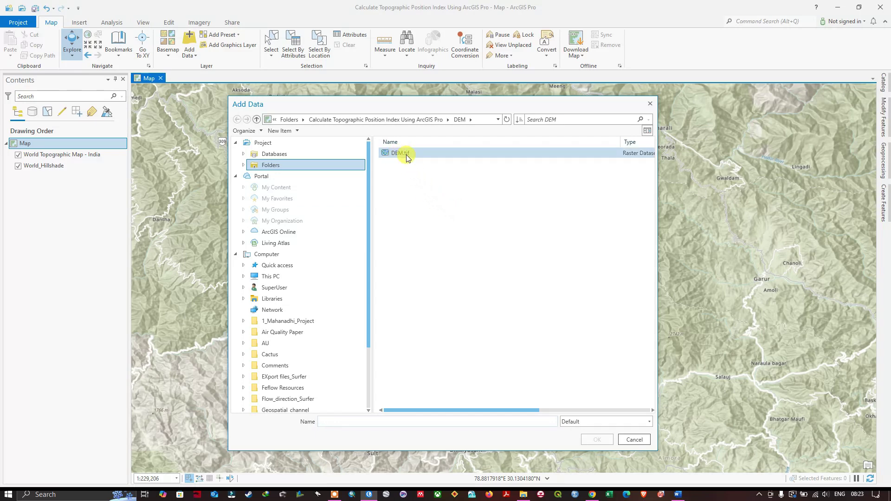
click(401, 155)
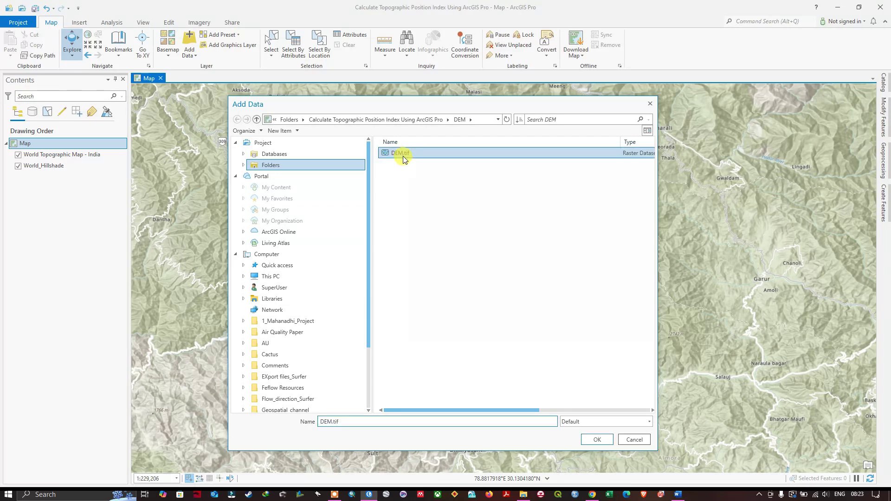
click(597, 439)
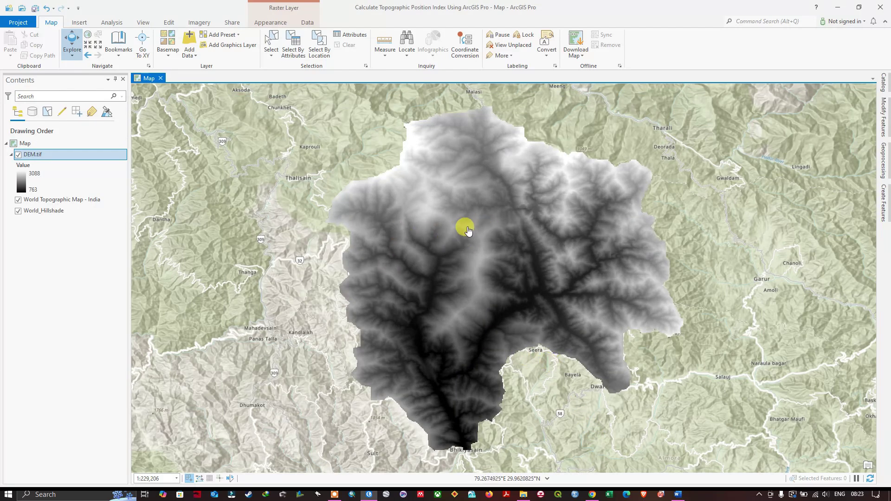
drag(514, 252, 503, 244)
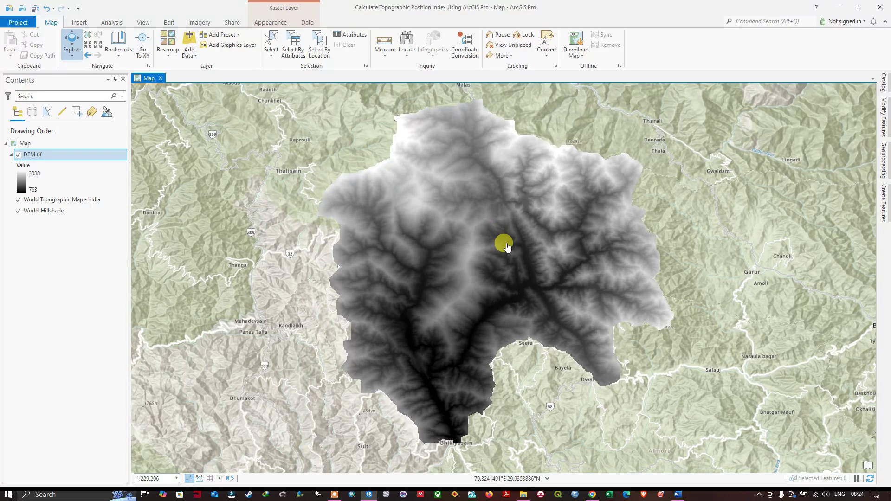
Search the geoprocessing tools for "fill" and open the Fill tool from the Spatial Analyst Hydrology toolset
click(120, 24)
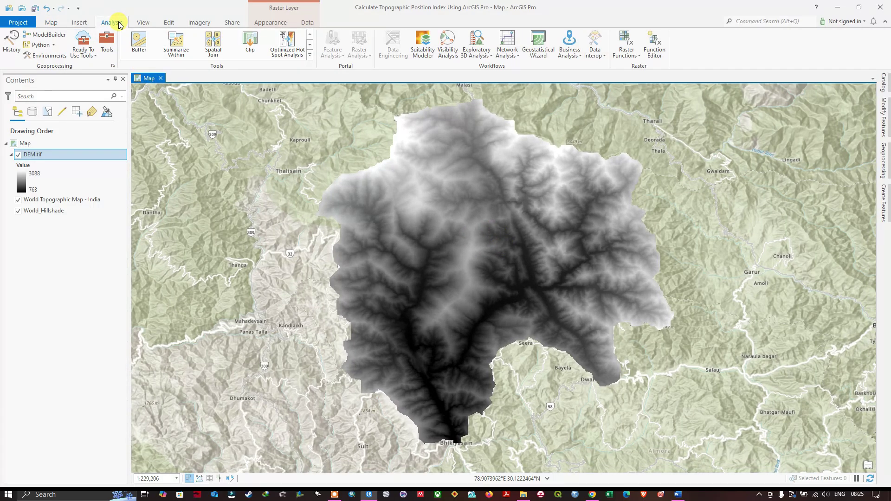
click(107, 45)
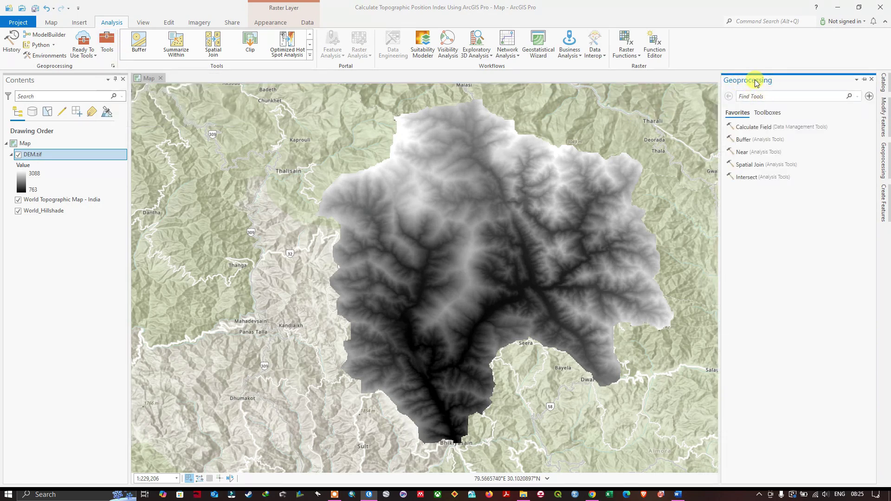
click(769, 113)
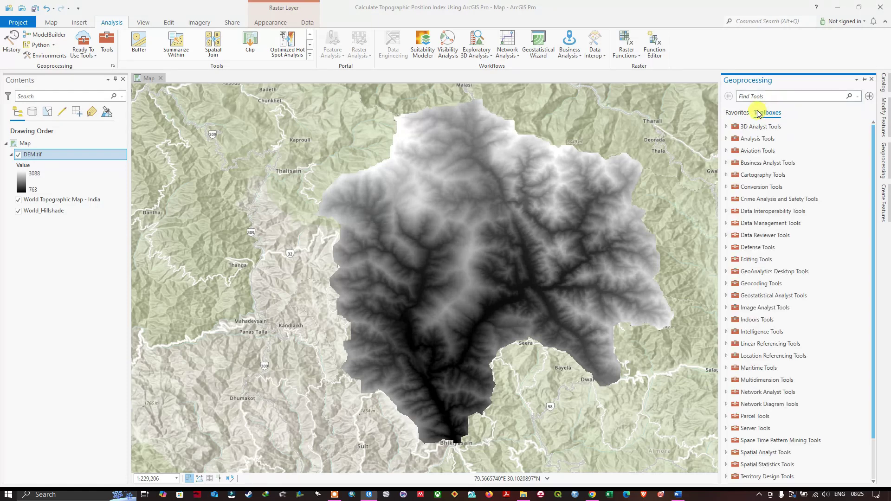
click(737, 114)
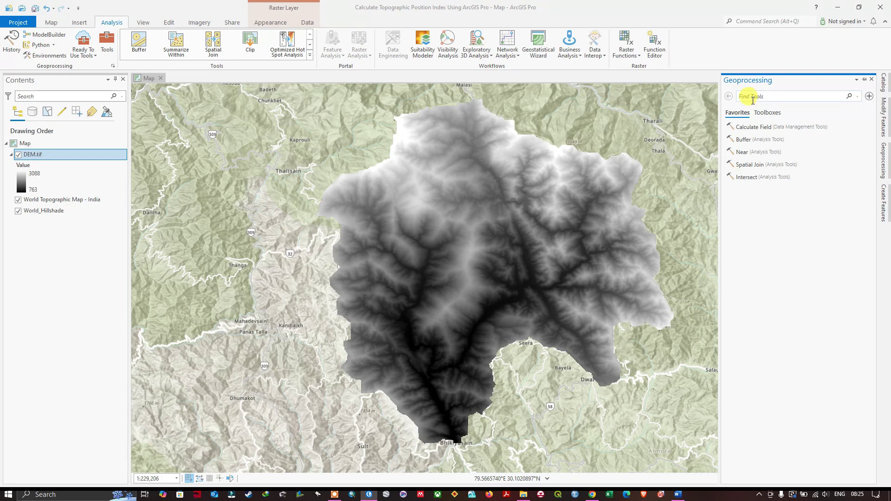
text(fill)
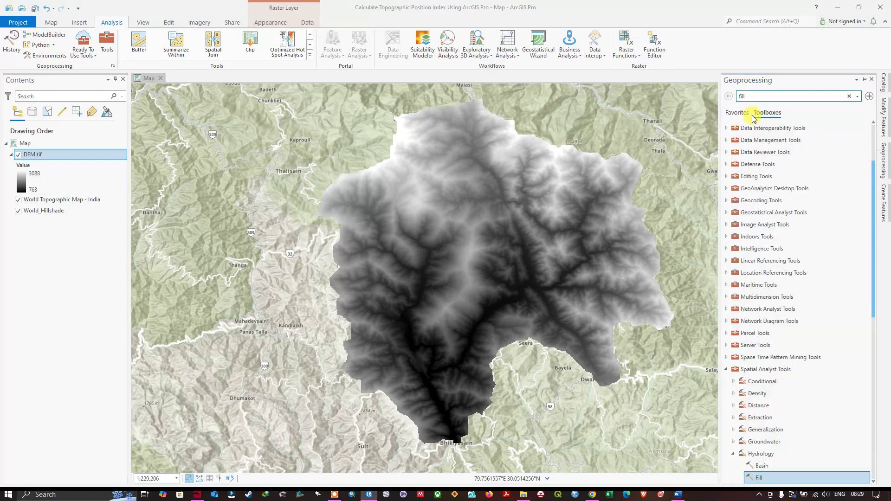
scroll(745, 355, down, 3)
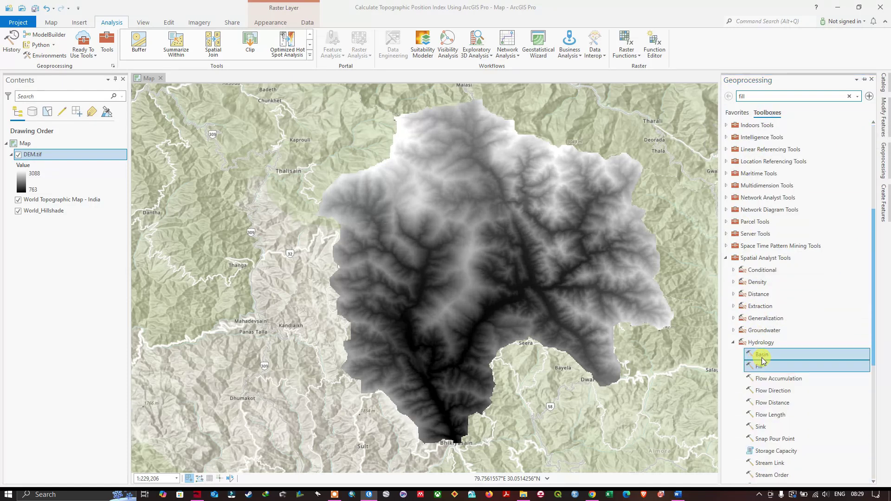
double_click(762, 367)
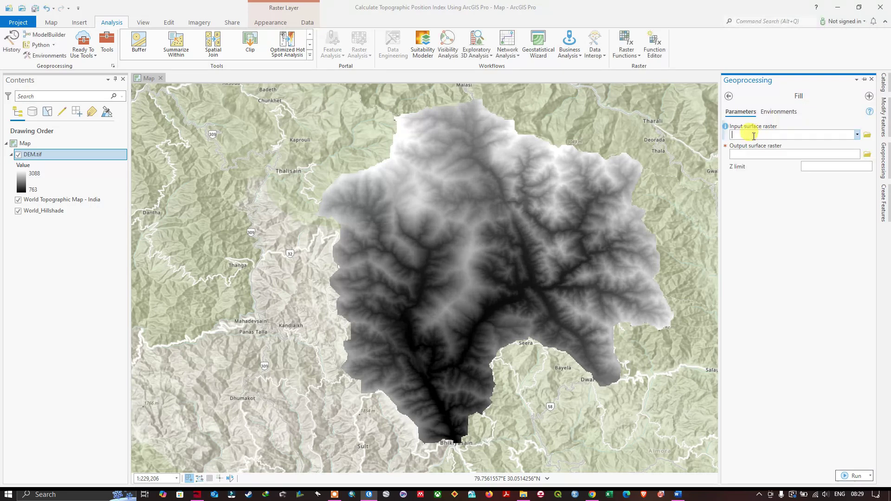
Run Fill on DEM.tif, saving the output surface raster as DEM_Fill.tif in the shapefiles folder
click(857, 135)
click(770, 143)
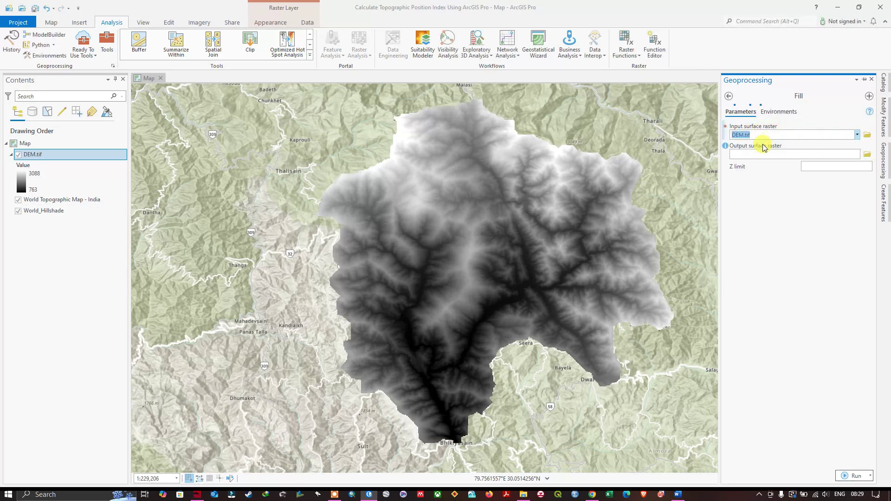
click(866, 156)
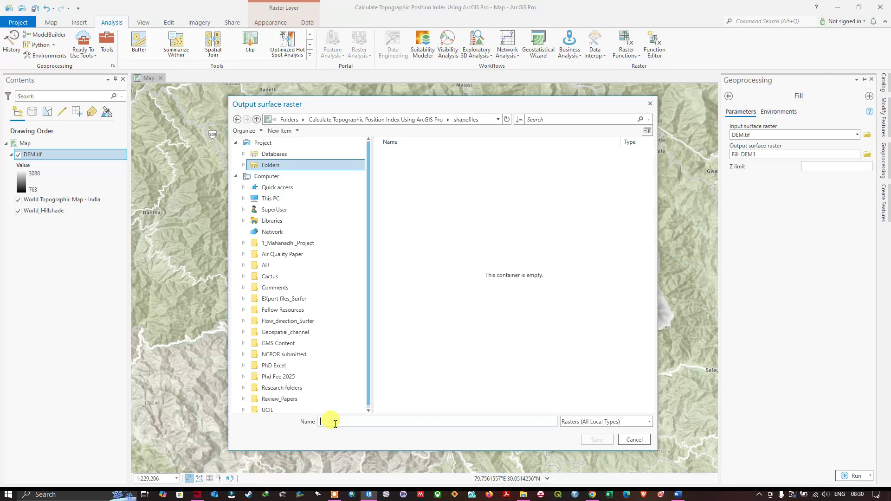
text(DEM_Fill.tif)
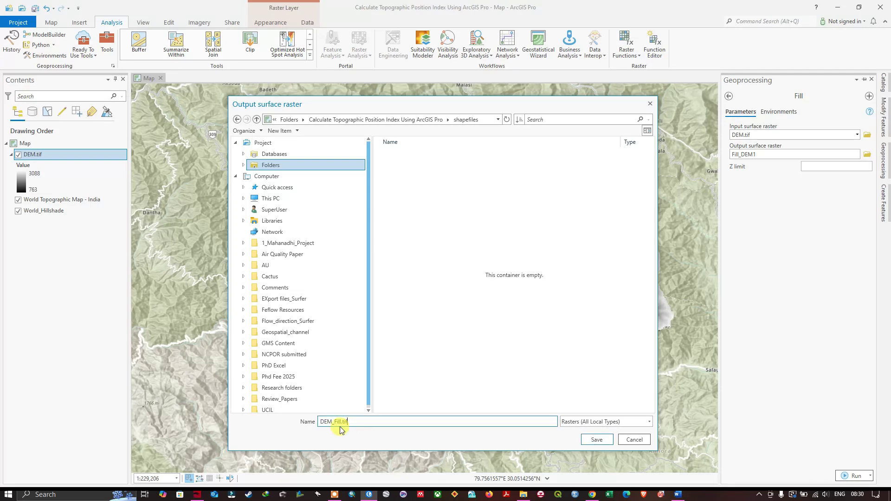
click(600, 440)
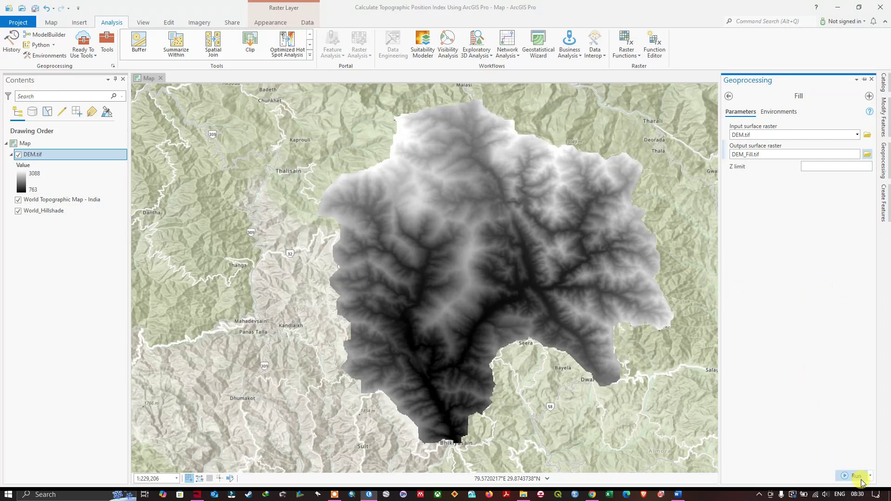
click(875, 475)
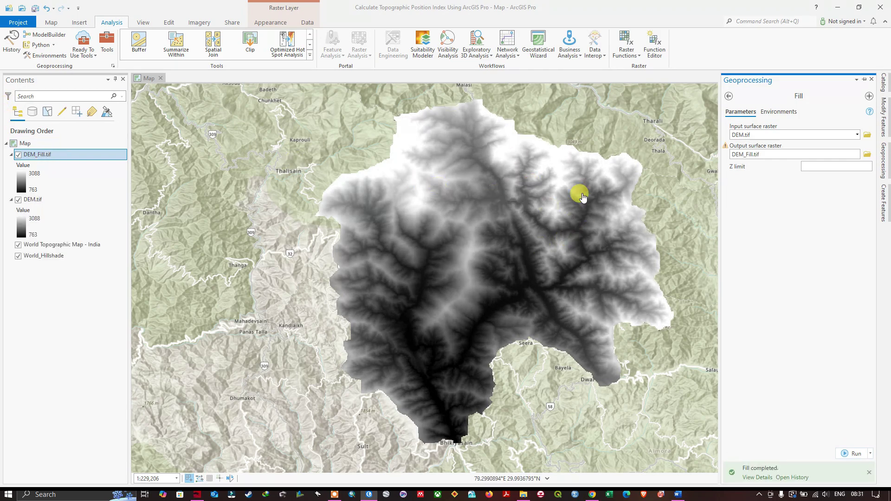
Search the geoprocessing tools for "focal statistics" and open the Spatial Analyst version of Focal Statistics
click(728, 97)
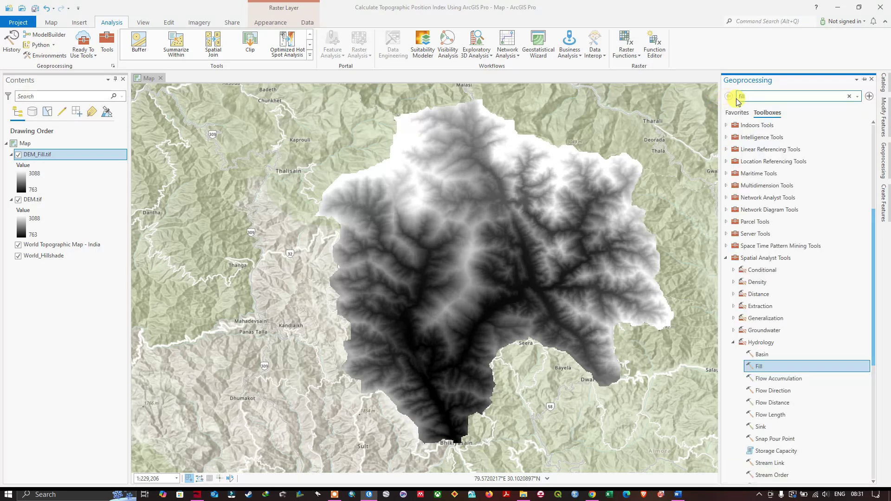
click(759, 100)
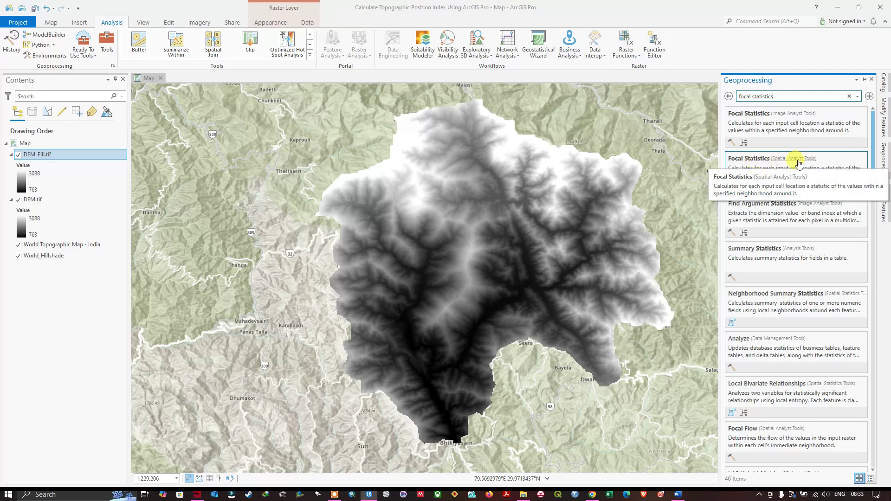
click(760, 160)
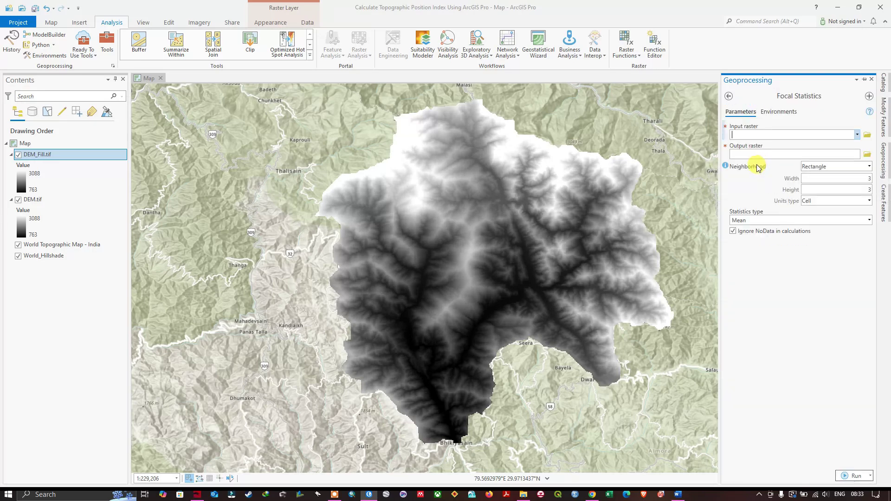
Set DEM_Fill.tif as the Focal Statistics input and FocalStat.tif in the shapefiles folder as the output raster
mouse_move(870, 114)
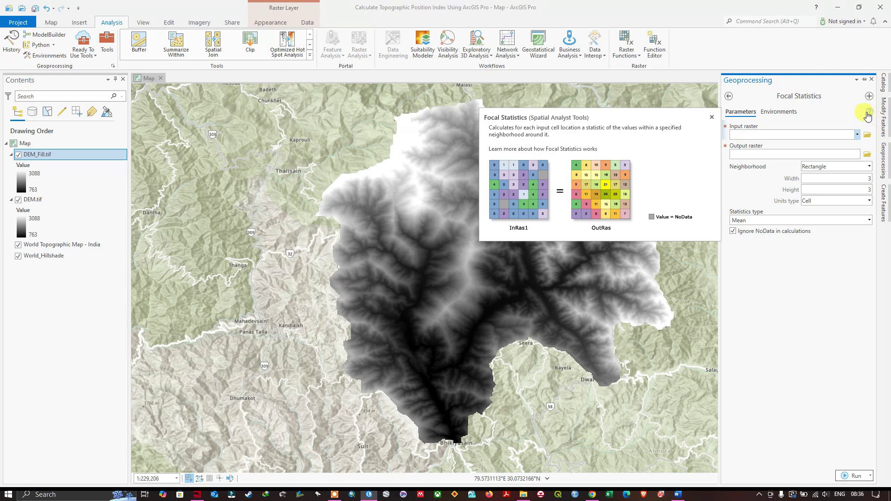
click(857, 135)
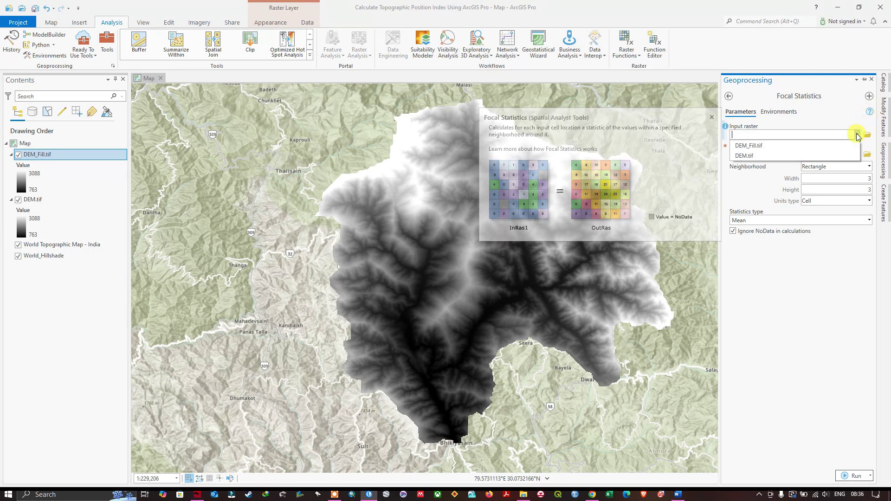
click(760, 147)
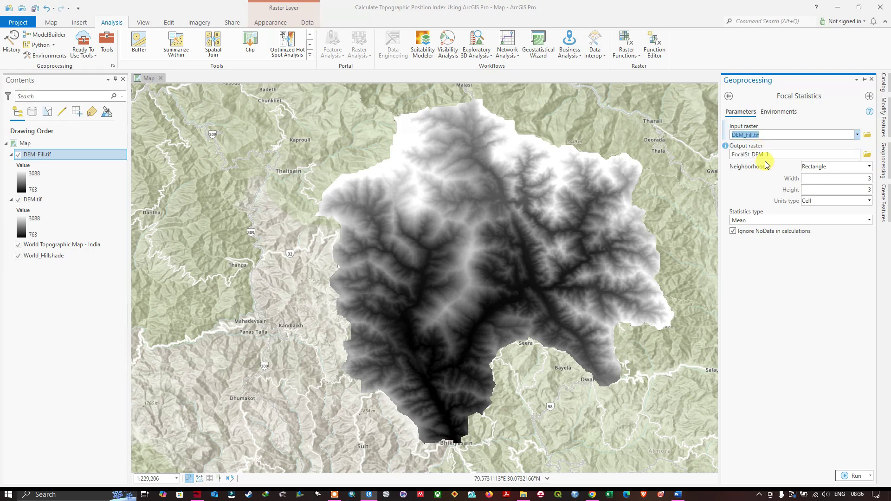
click(868, 154)
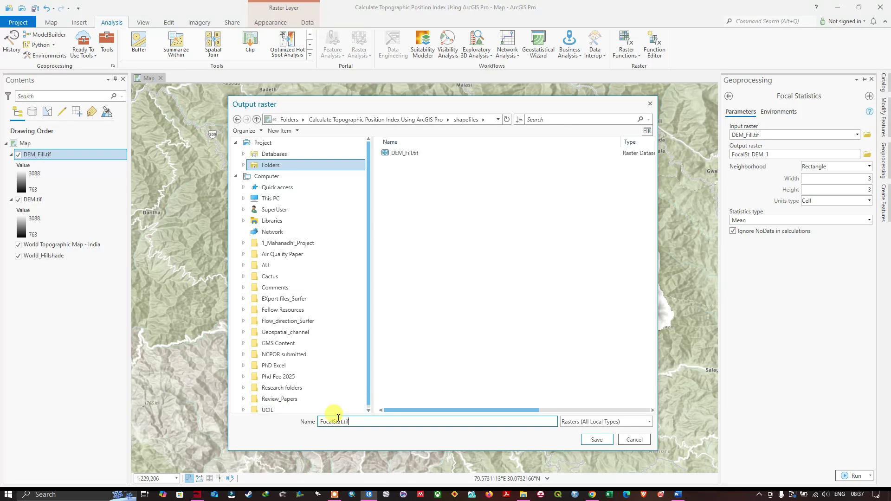
click(597, 439)
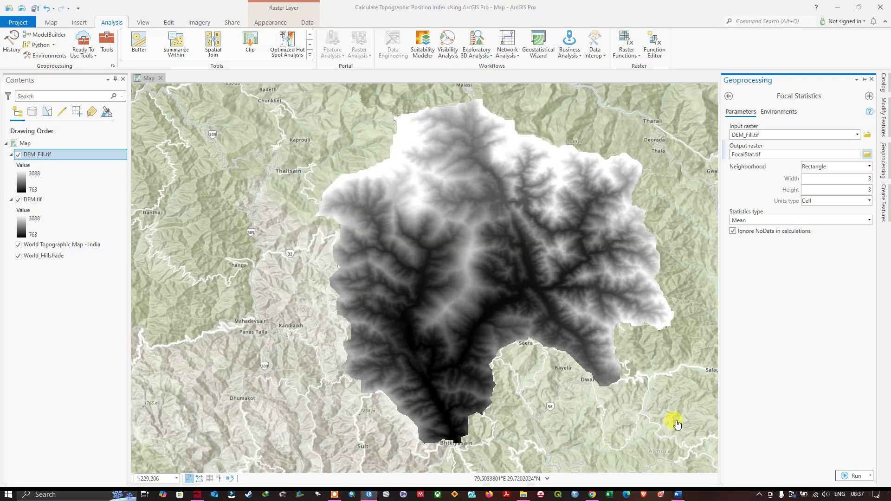
Define the Focal Statistics neighborhood as a Rectangle with width 33, height 33 and units type Cell
click(870, 167)
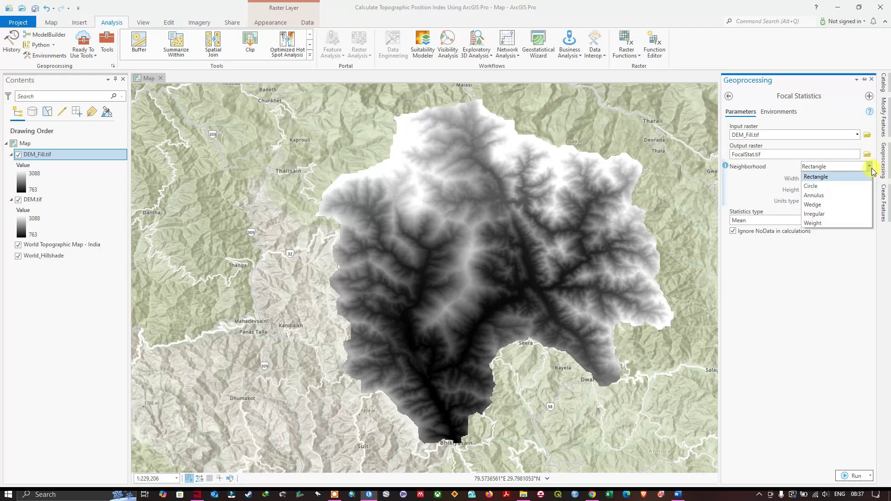
click(821, 180)
mouse_move(726, 168)
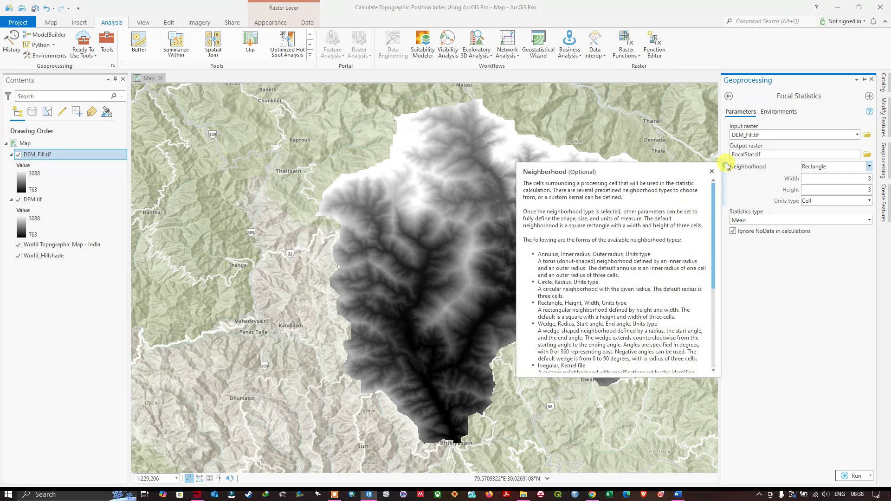
scroll(653, 278, down, 4)
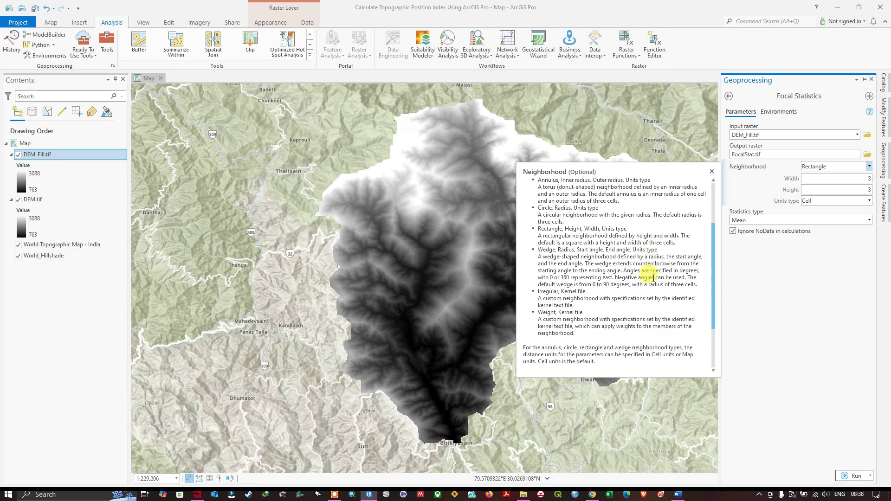
scroll(654, 278, up, 3)
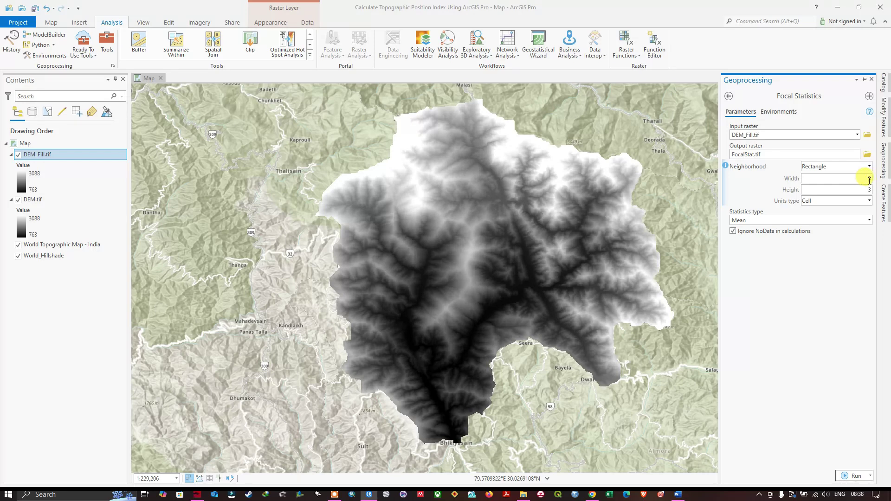
key(Tab)
key(Tab)
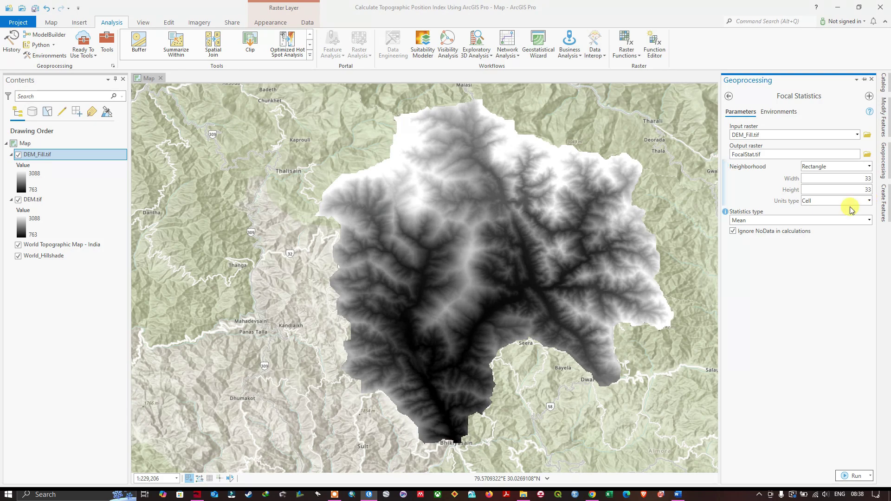
click(869, 201)
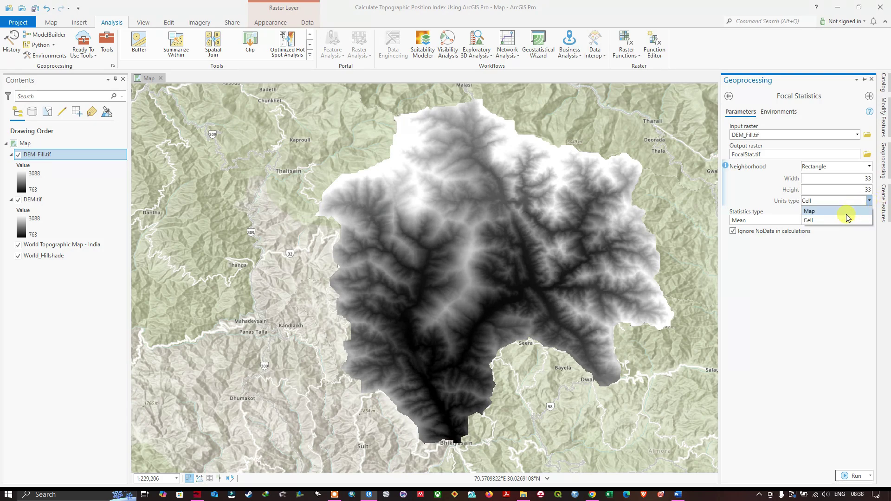
click(833, 221)
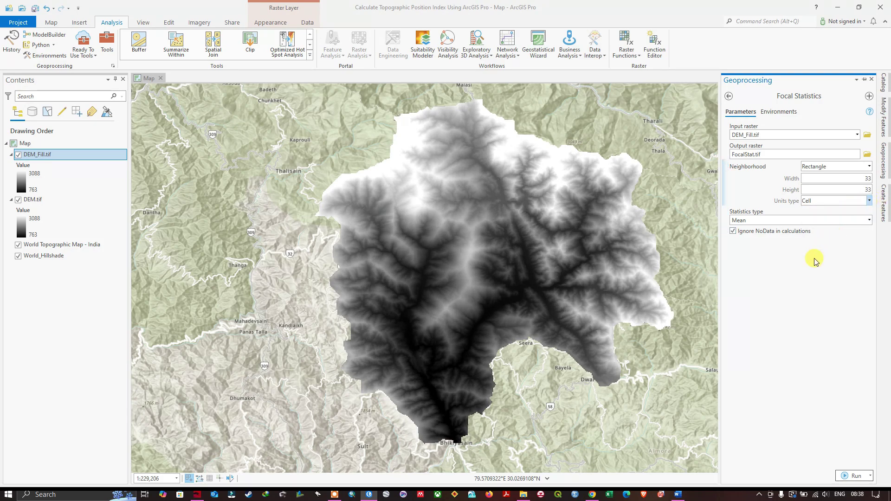
Keep the Focal Statistics type as Mean and run the tool on DEM_Fill.tif
click(871, 221)
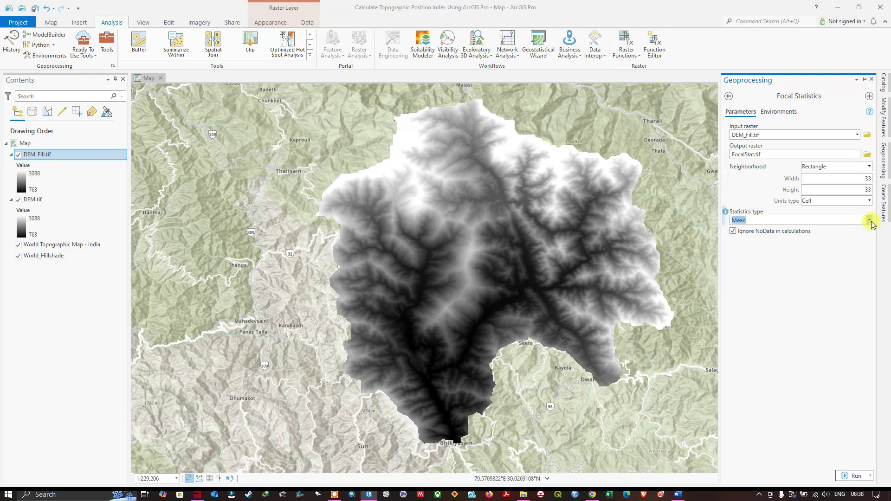
click(799, 230)
mouse_move(726, 214)
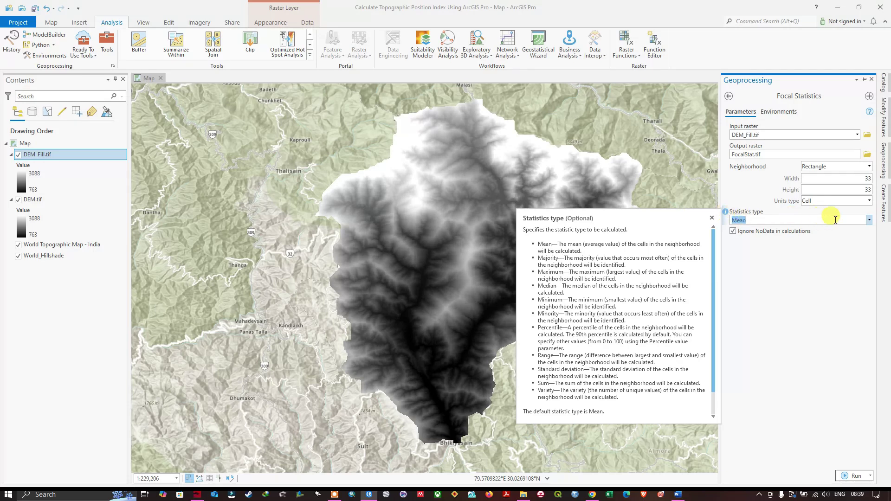
click(843, 261)
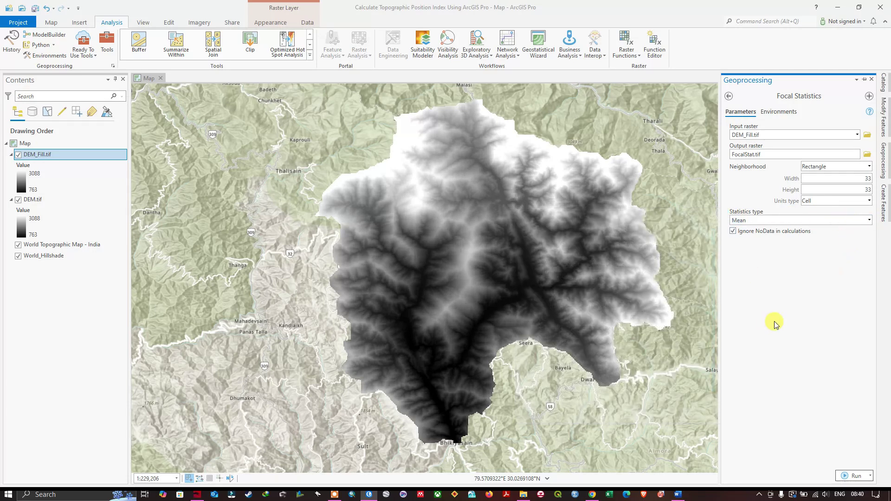
click(854, 478)
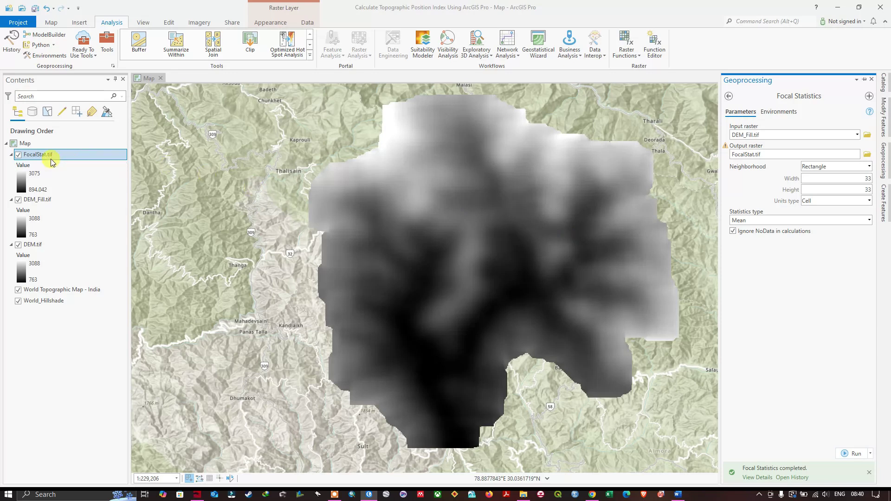
Hide the DEM_Fill.tif and DEM.tif layers on the map
click(51, 159)
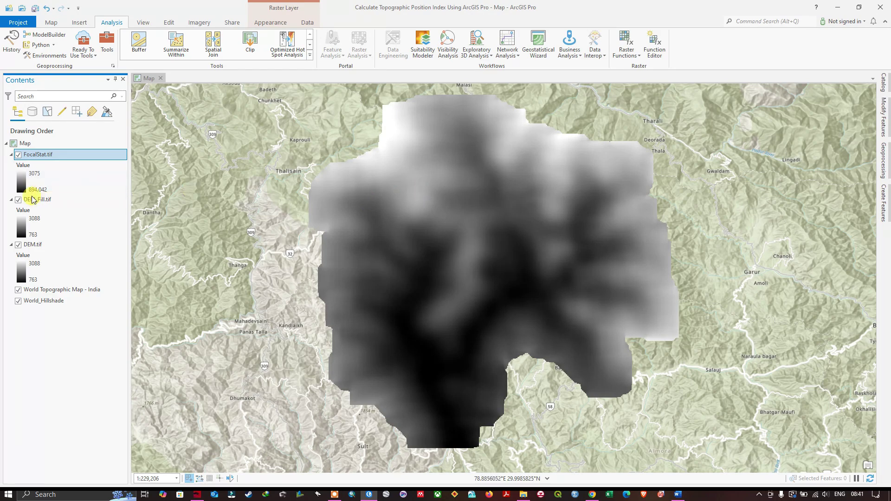
click(19, 199)
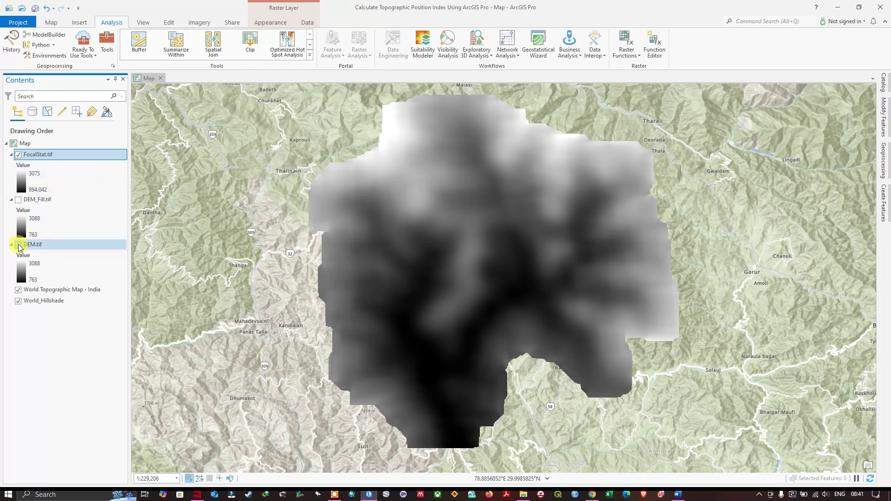
click(18, 245)
Search the geoprocessing tools for "Minus" and open the Spatial Analyst version
click(883, 160)
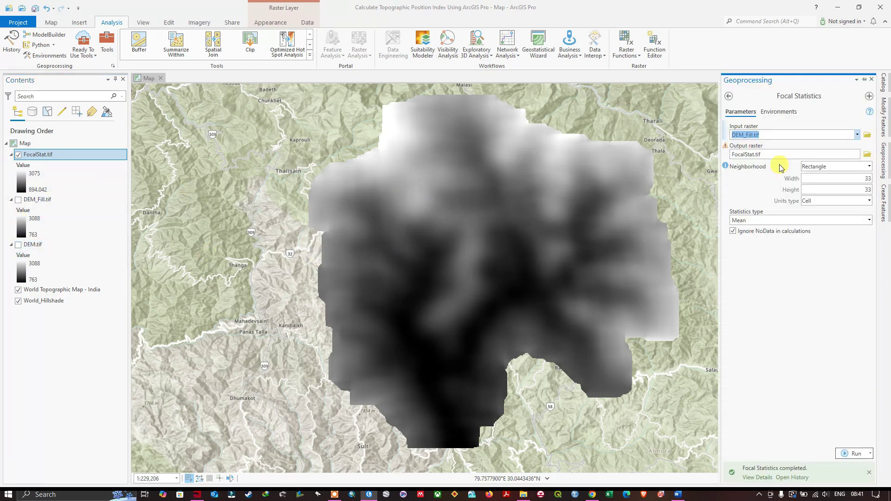
click(729, 95)
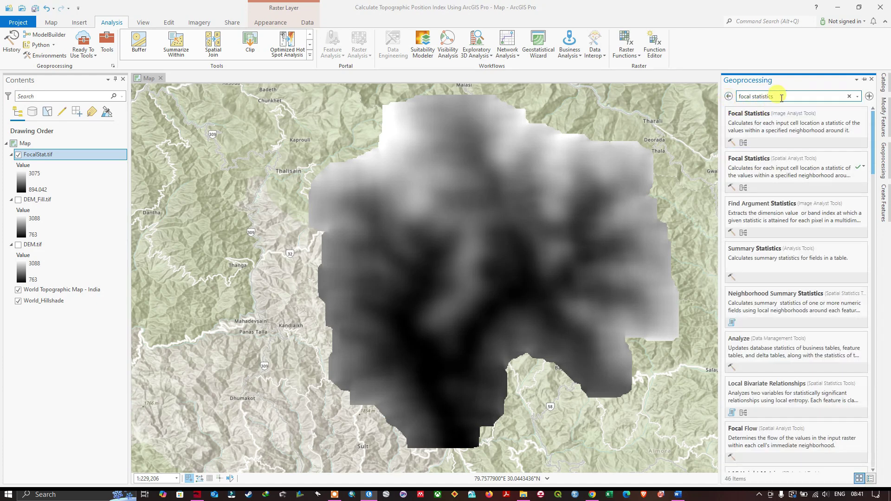
drag(784, 97, 738, 96)
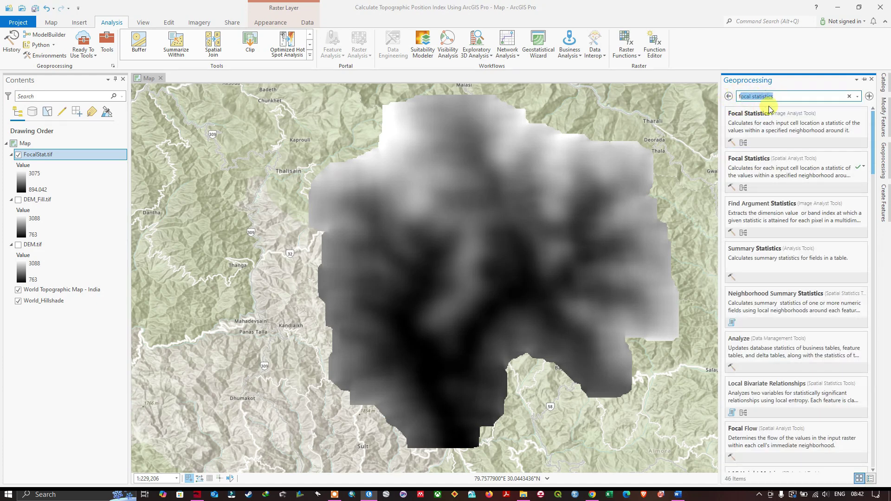
text(Minus)
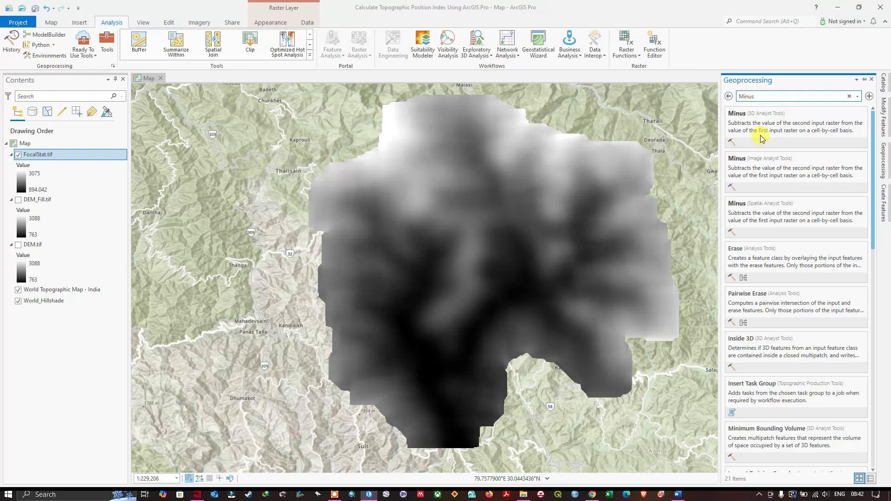
click(743, 205)
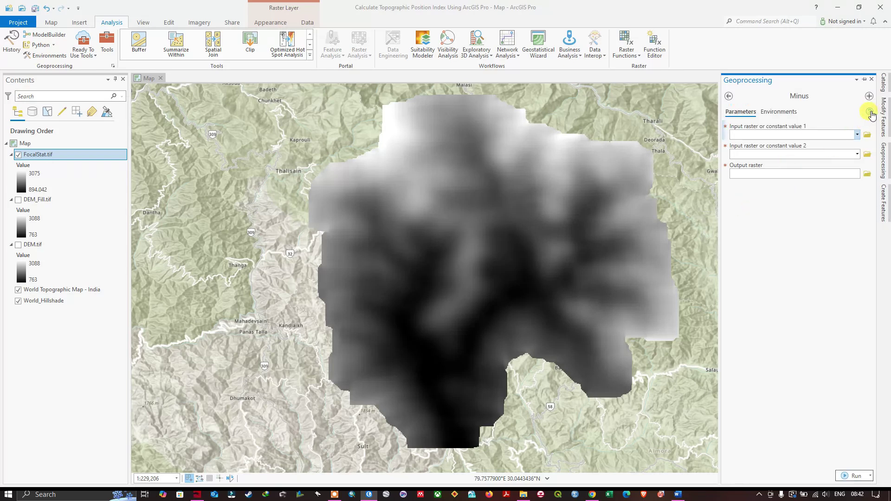
mouse_move(871, 114)
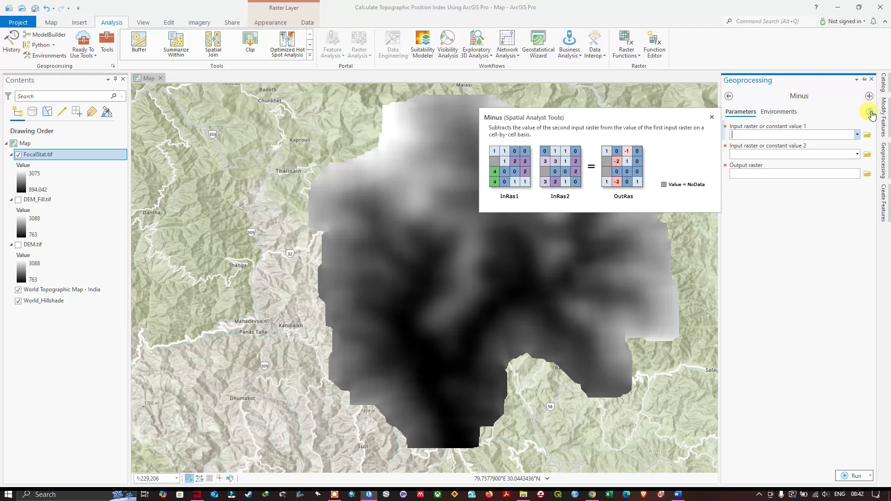
Run Minus to subtract FocalStat.tif from DEM_Fill.tif, saving the output raster as TPI.tif in the shapefiles folder
click(857, 135)
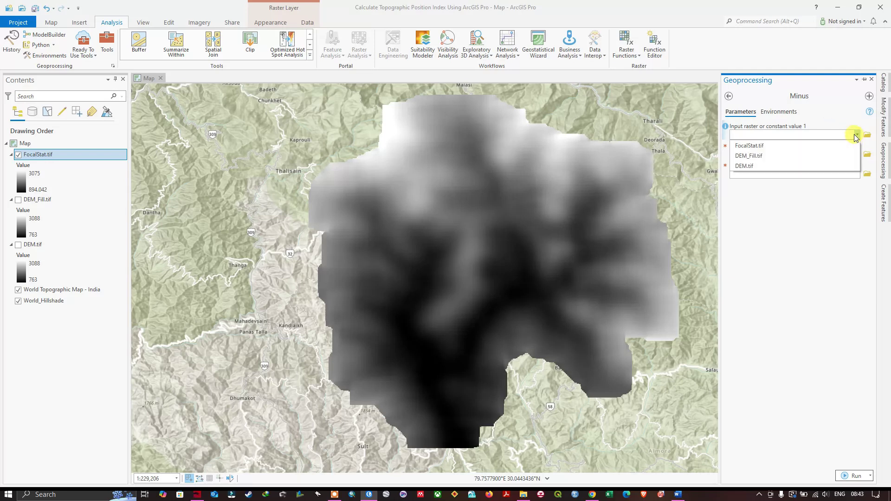
click(766, 160)
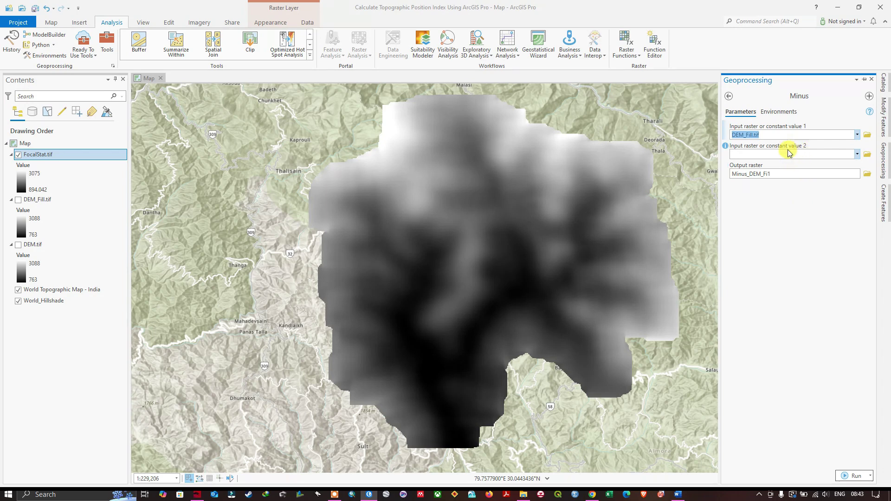
click(858, 157)
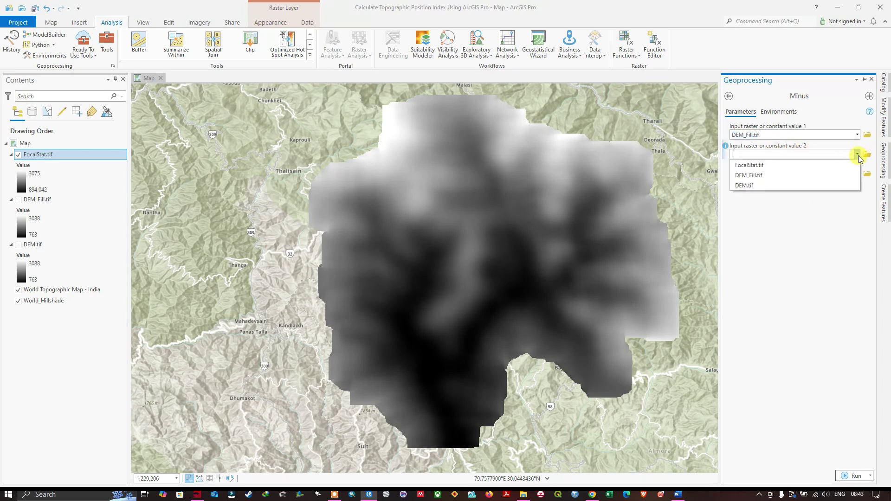
click(762, 167)
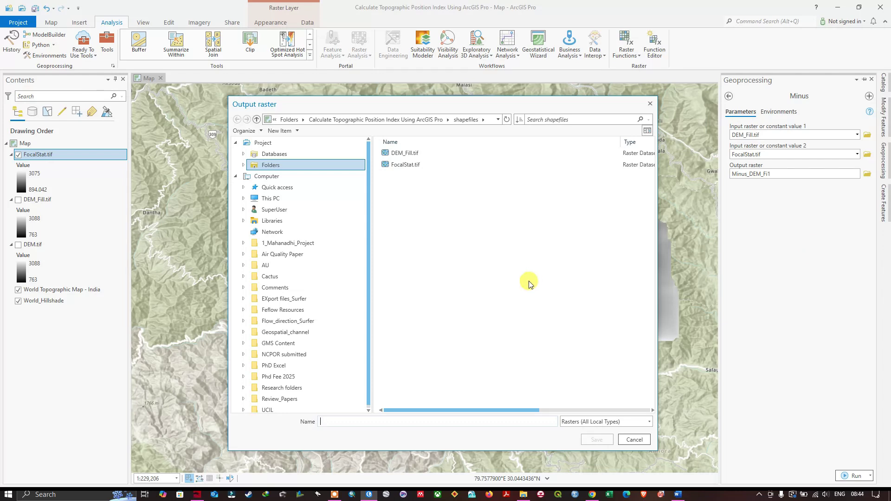
click(342, 422)
text(TPI.tif)
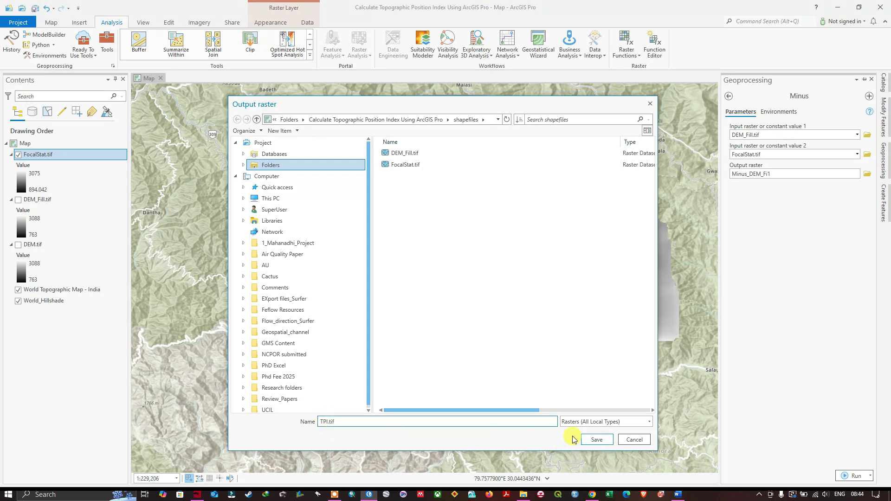
click(595, 440)
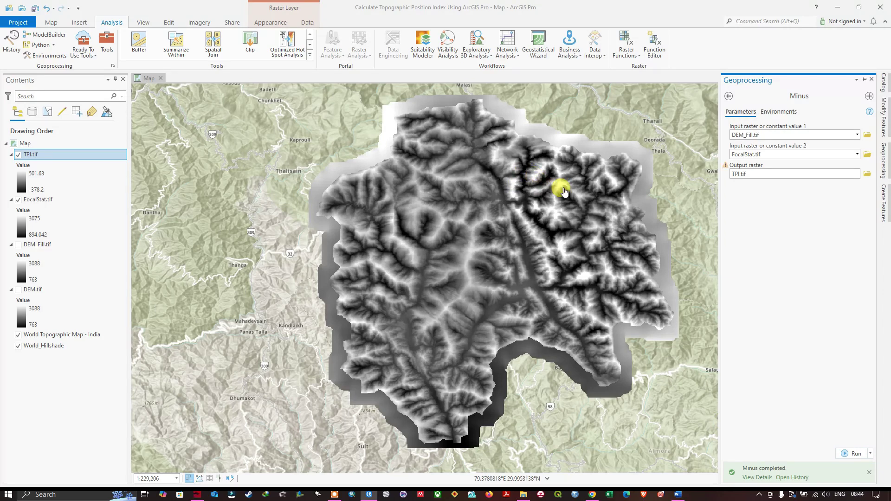
Hide the FocalStat.tif layer and inspect the TPI.tif raster on the map
click(542, 181)
drag(547, 187, 488, 175)
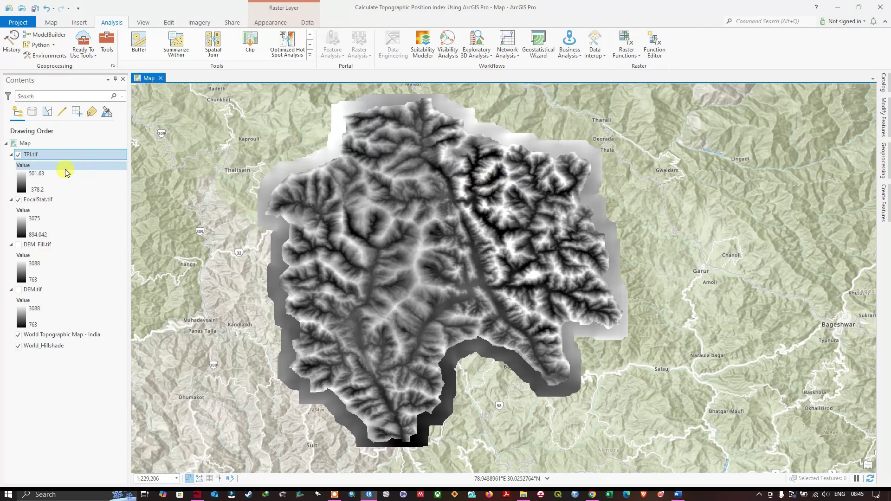
click(19, 200)
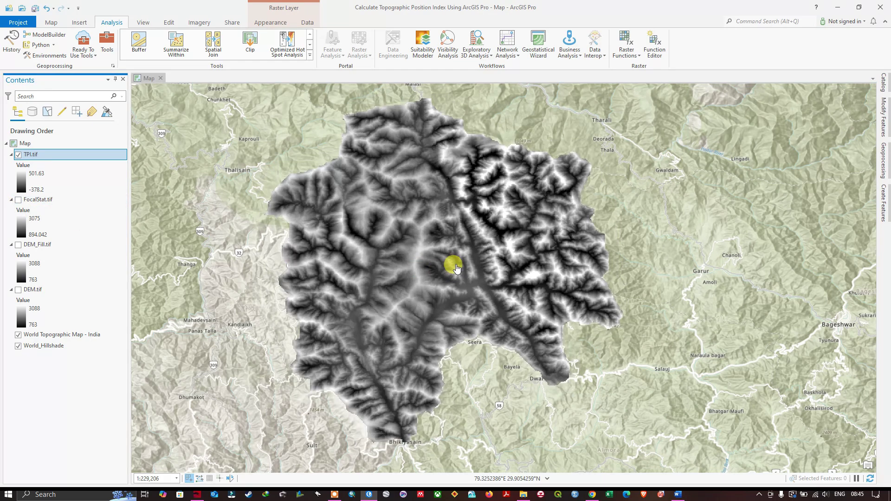
scroll(486, 233, up, 4)
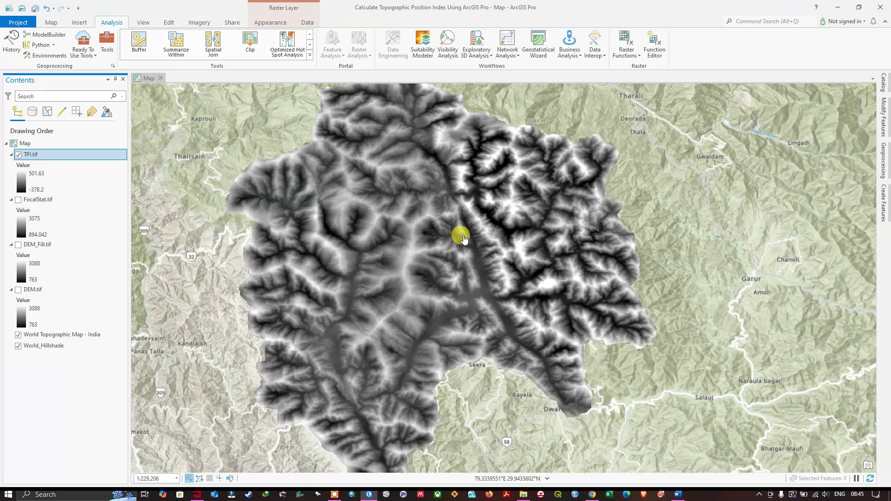
scroll(465, 200, down, 4)
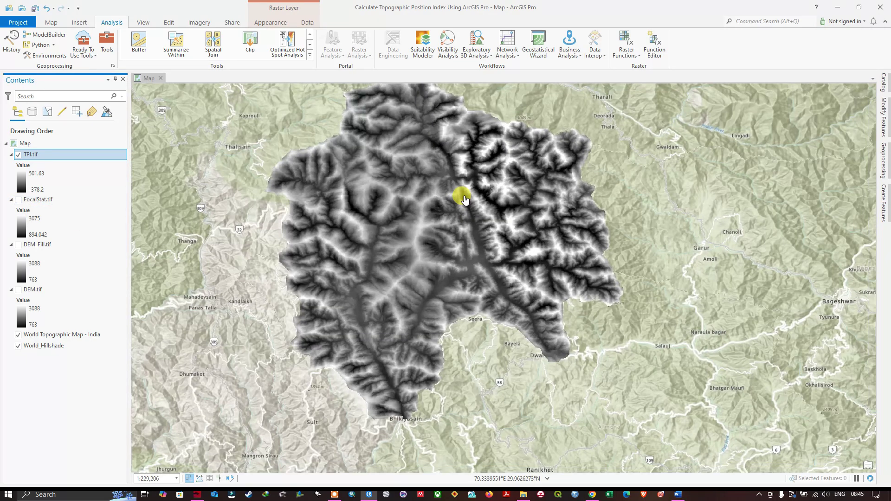
drag(444, 150, 434, 176)
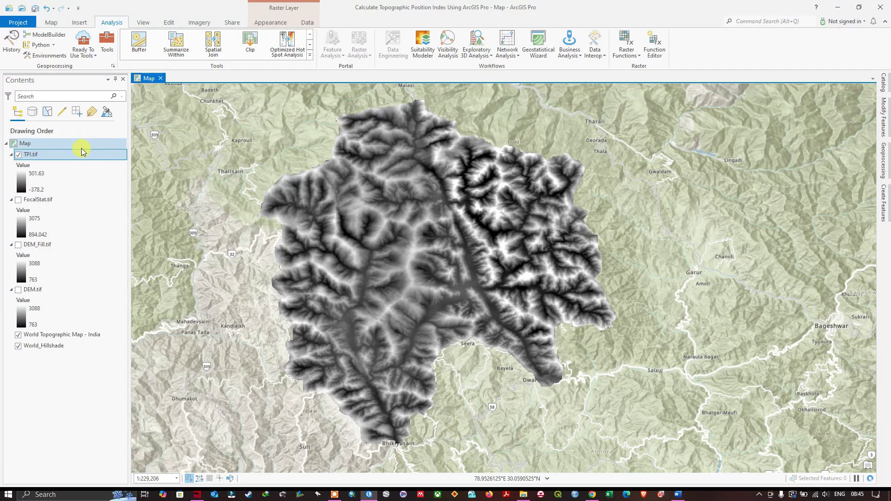
Symbolize TPI.tif with the Classify method and apply the continuous red-yellow-green color scheme
right_click(25, 157)
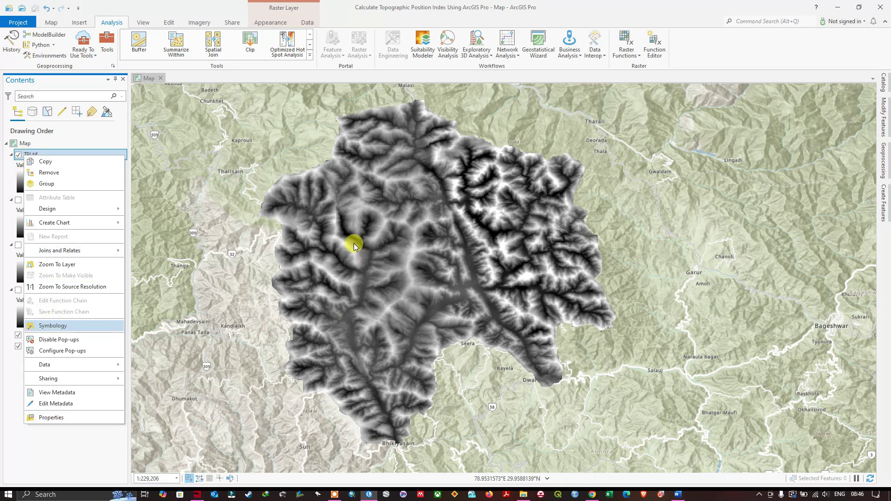
key(Return)
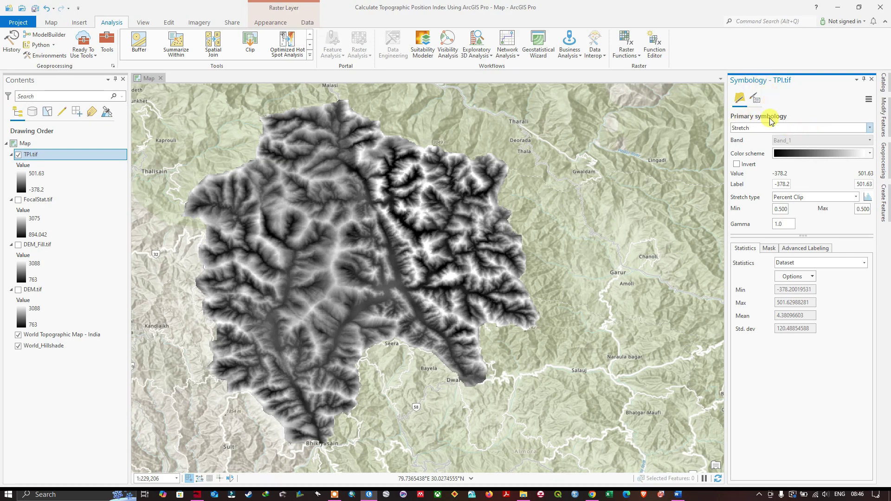
click(870, 128)
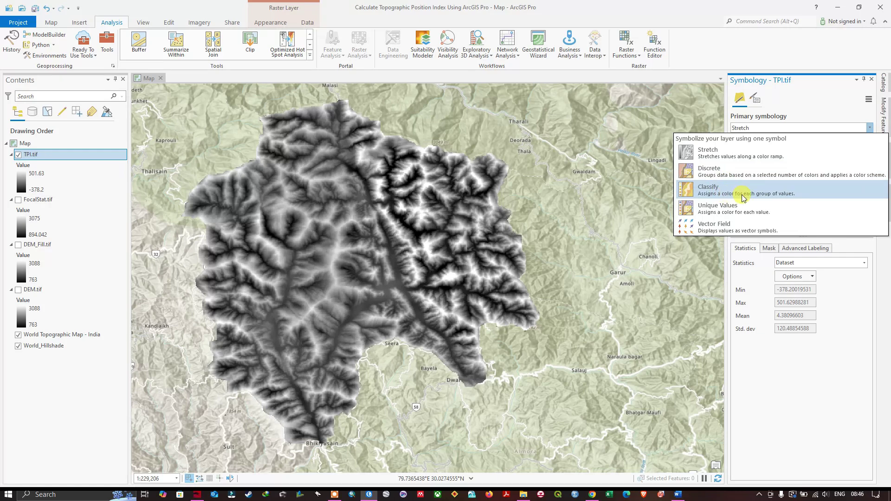
click(766, 196)
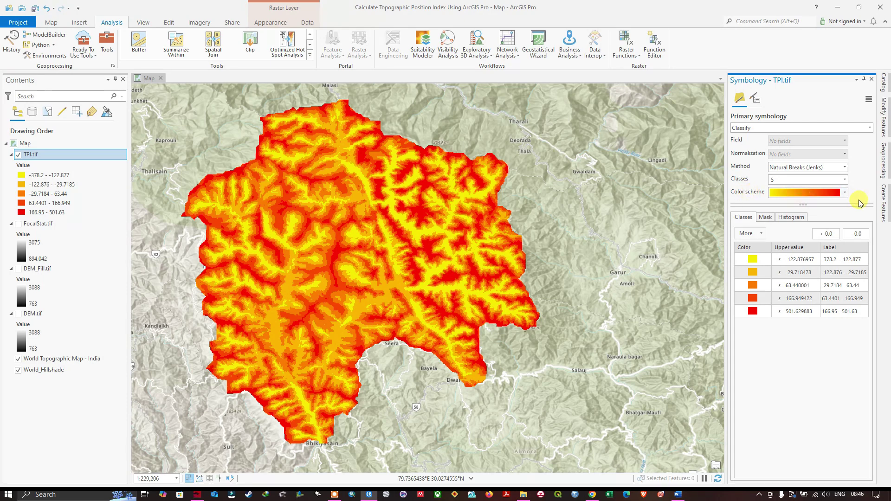
click(845, 193)
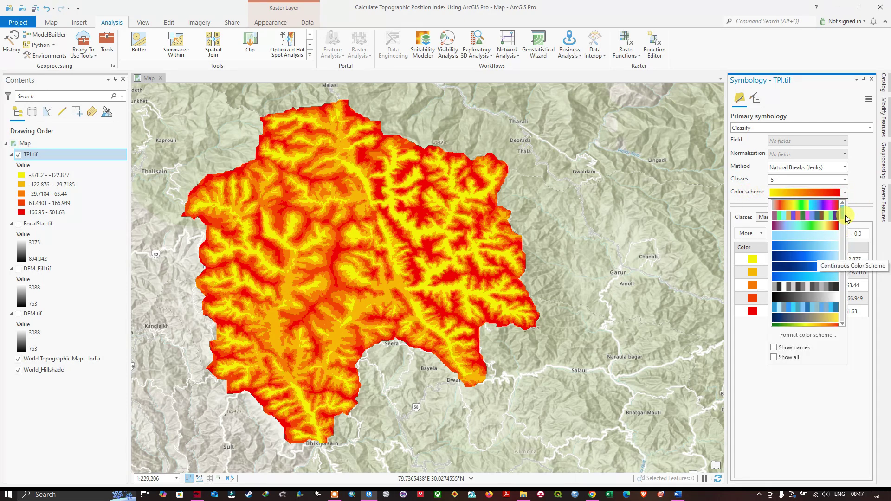
drag(842, 213, 815, 281)
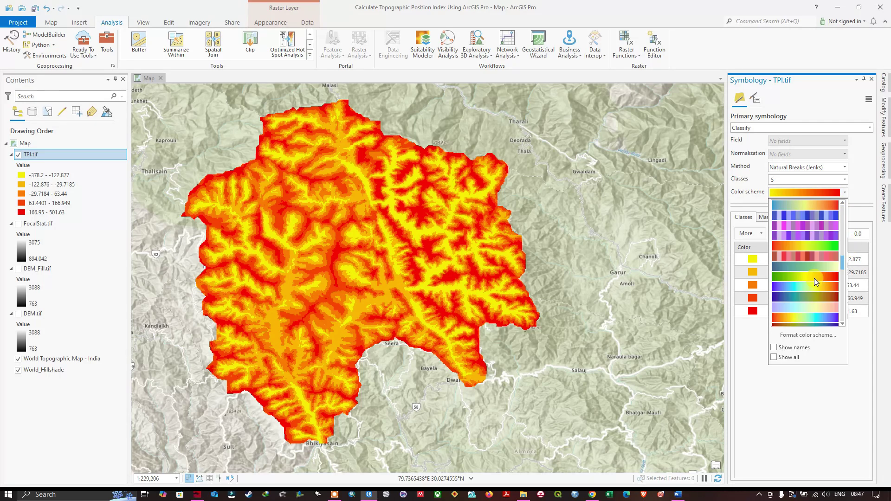
click(814, 248)
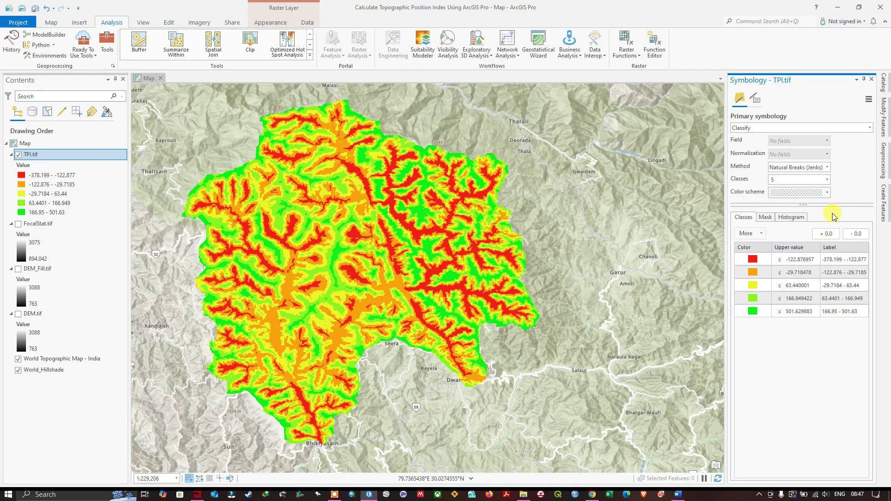
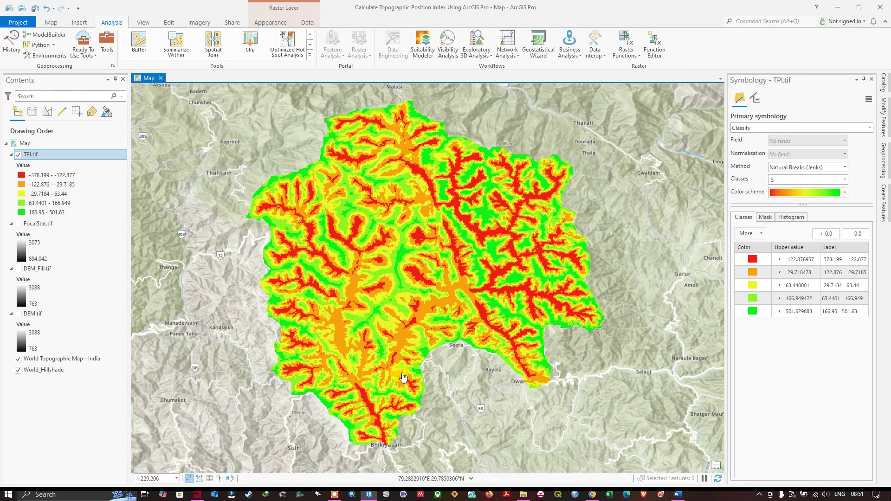
Switch to the Word document and compare its interpretation of TPI values with the classified map in ArcGIS Pro
click(677, 495)
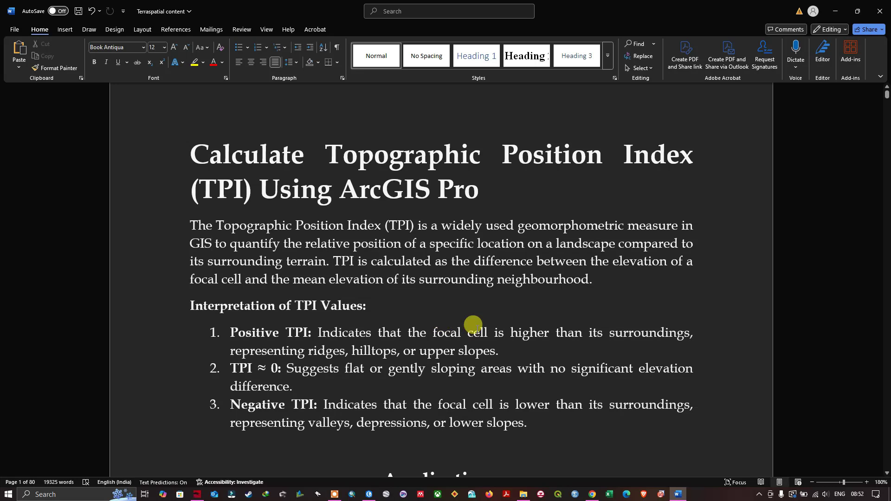
click(369, 494)
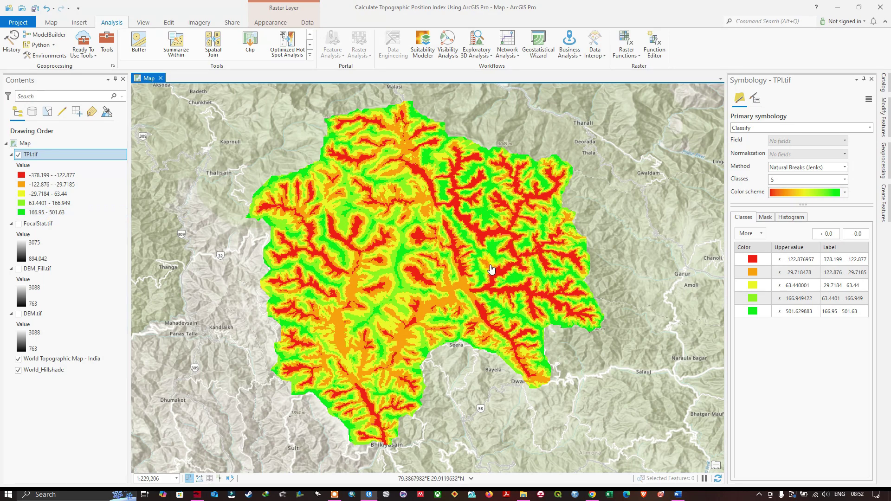
click(677, 496)
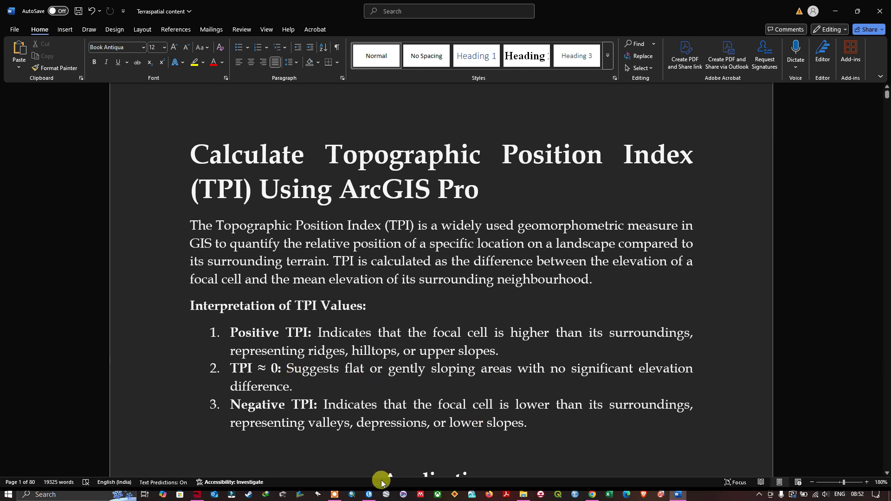
click(367, 495)
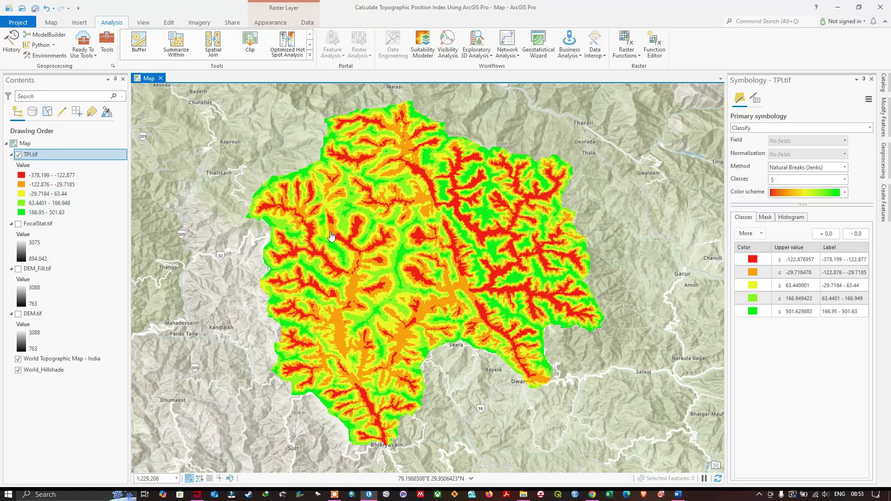
Read the TPI Applications section in the Word document, then return to the classified map in ArcGIS Pro
click(677, 495)
key(alt+Tab)
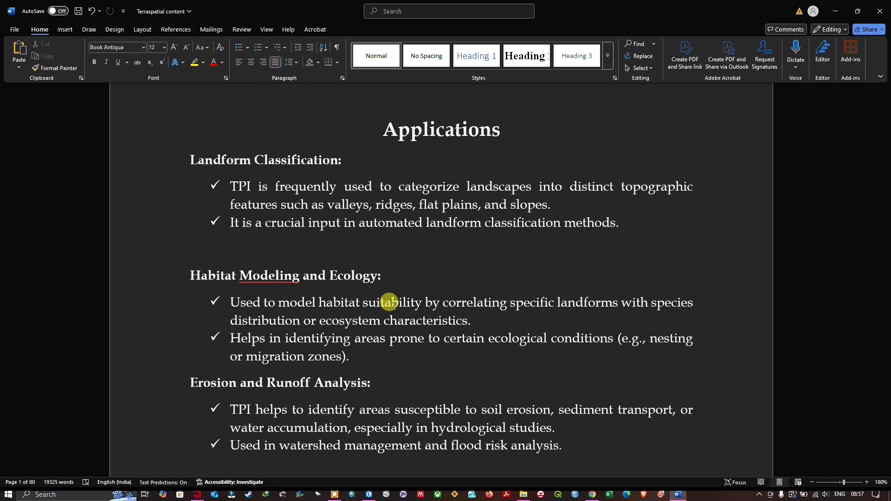
scroll(325, 278, down, 3)
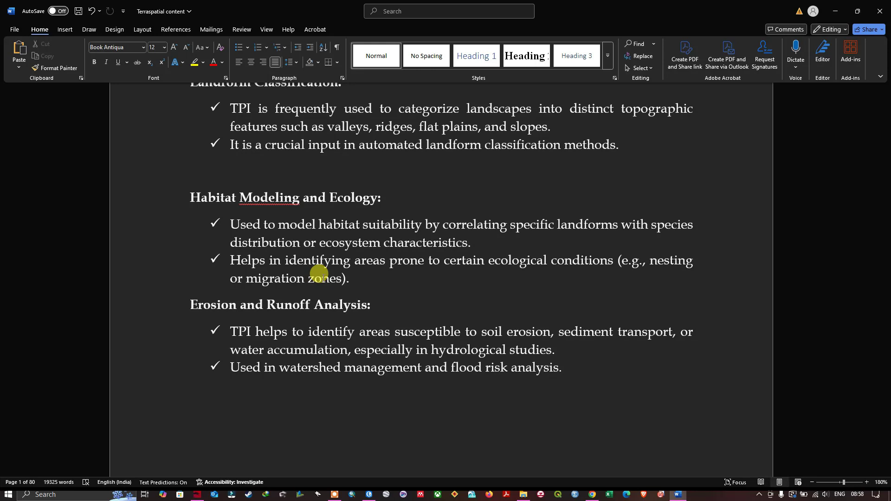
scroll(320, 279, down, 1)
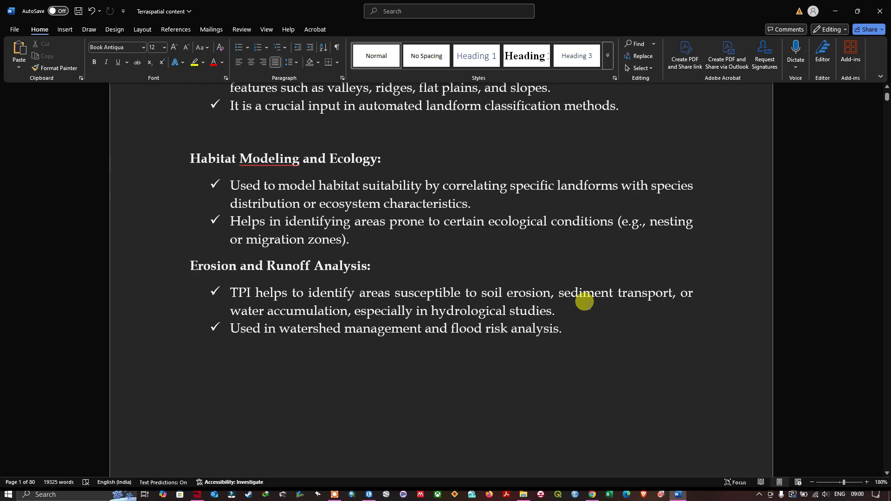
key(alt+Tab)
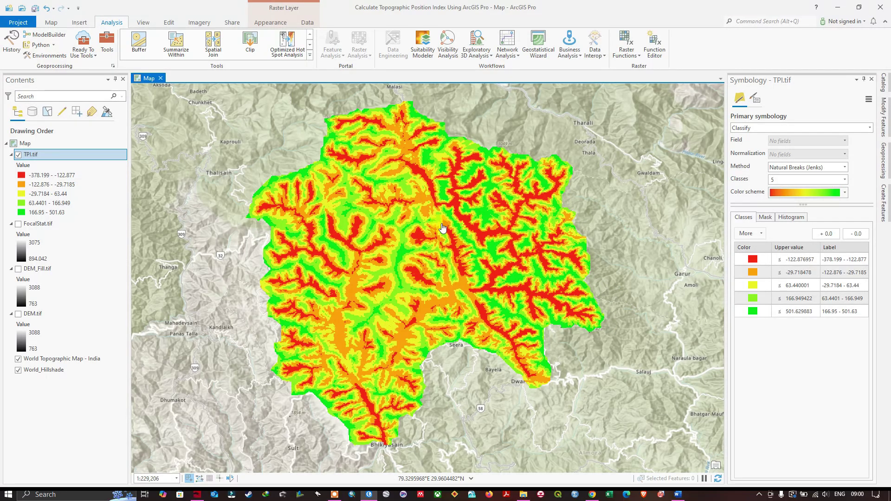